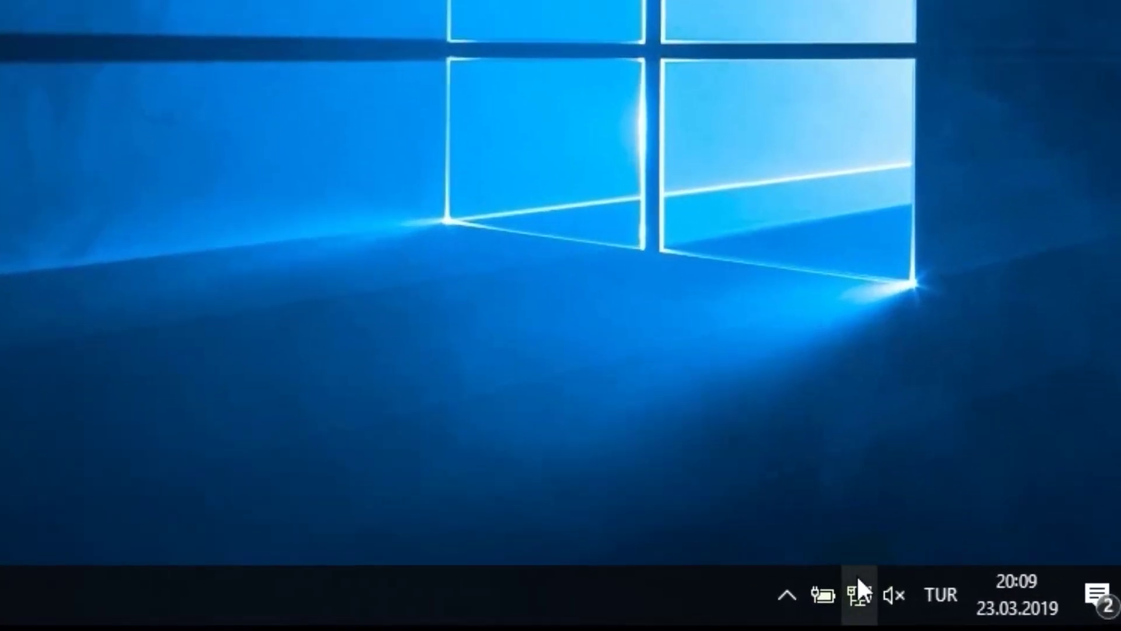
Step: Open the network and internet settings and show the list of network adapters
right_click(971, 600)
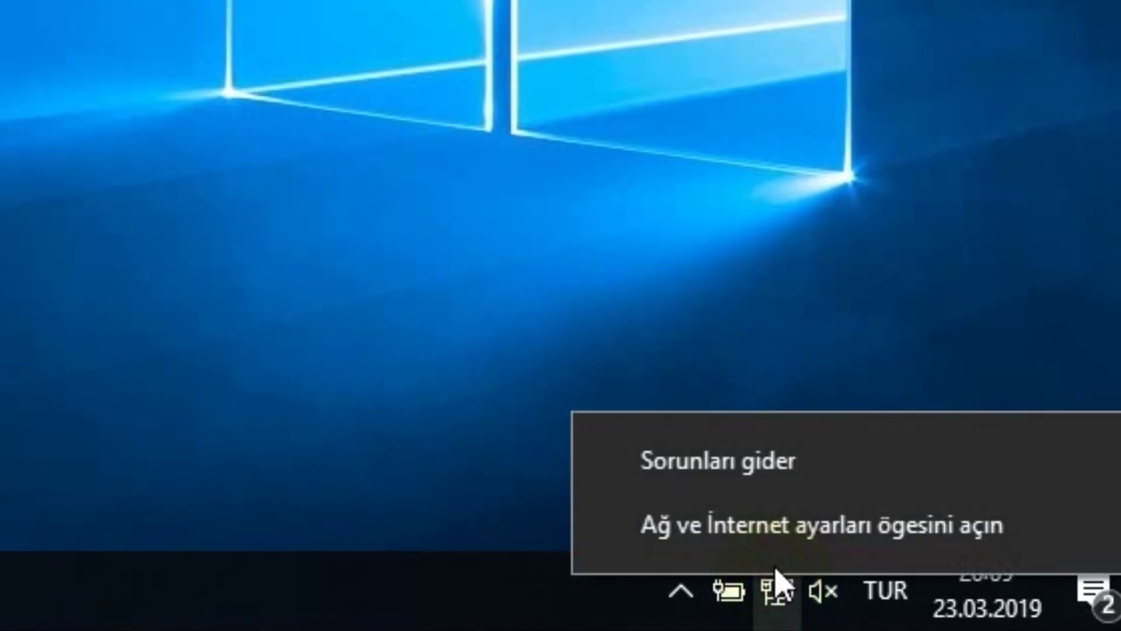
left_click(774, 531)
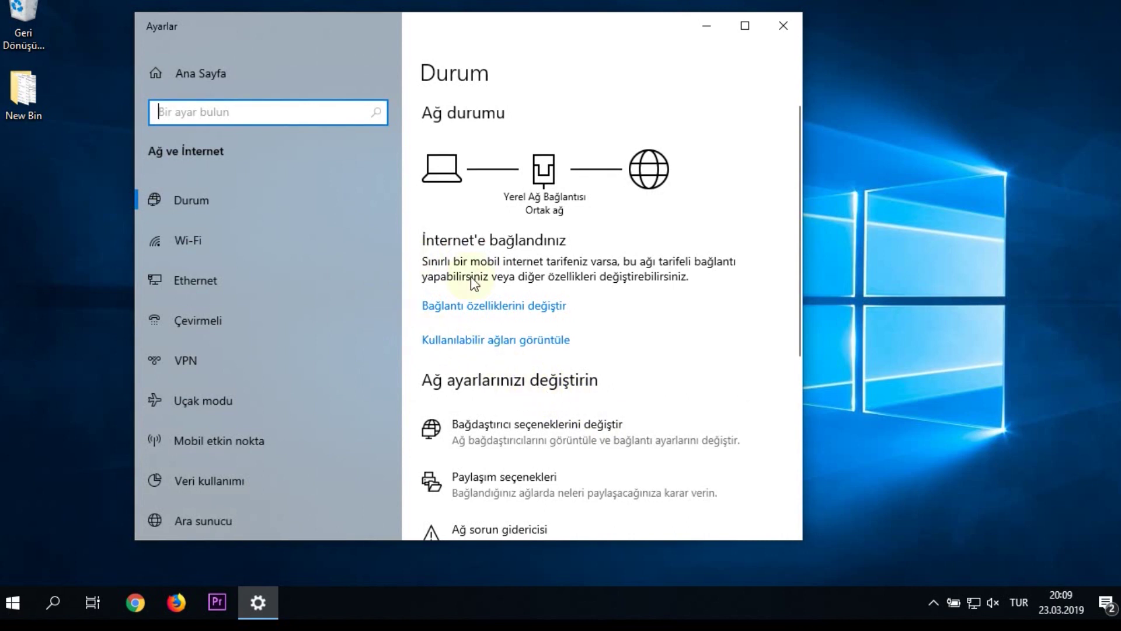
scroll(532, 435, "down", 2)
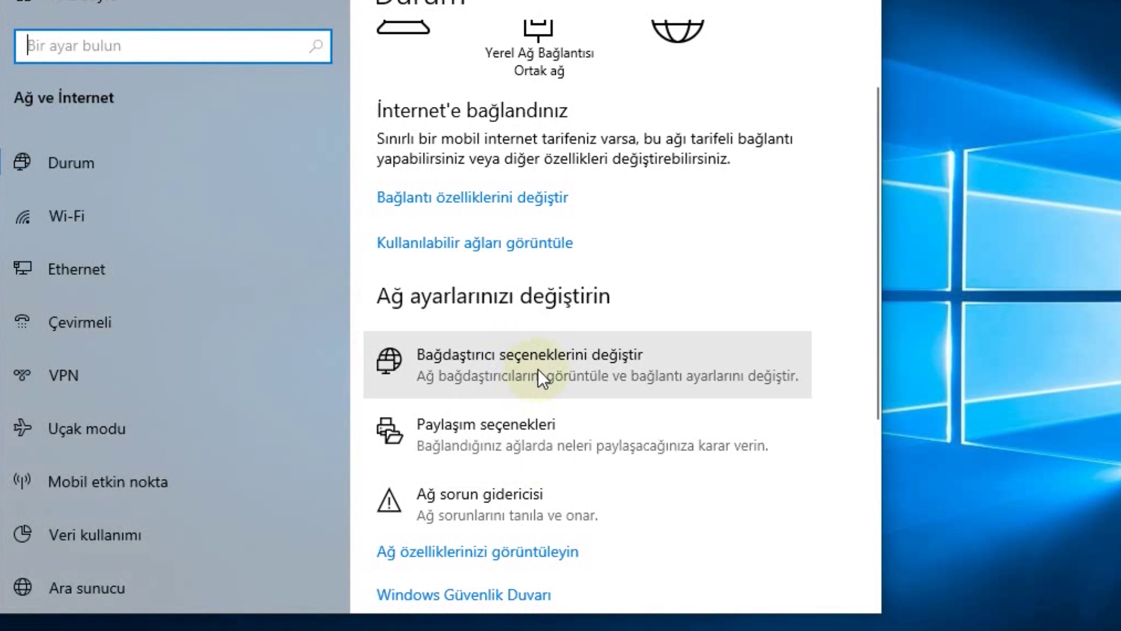
left_click(526, 366)
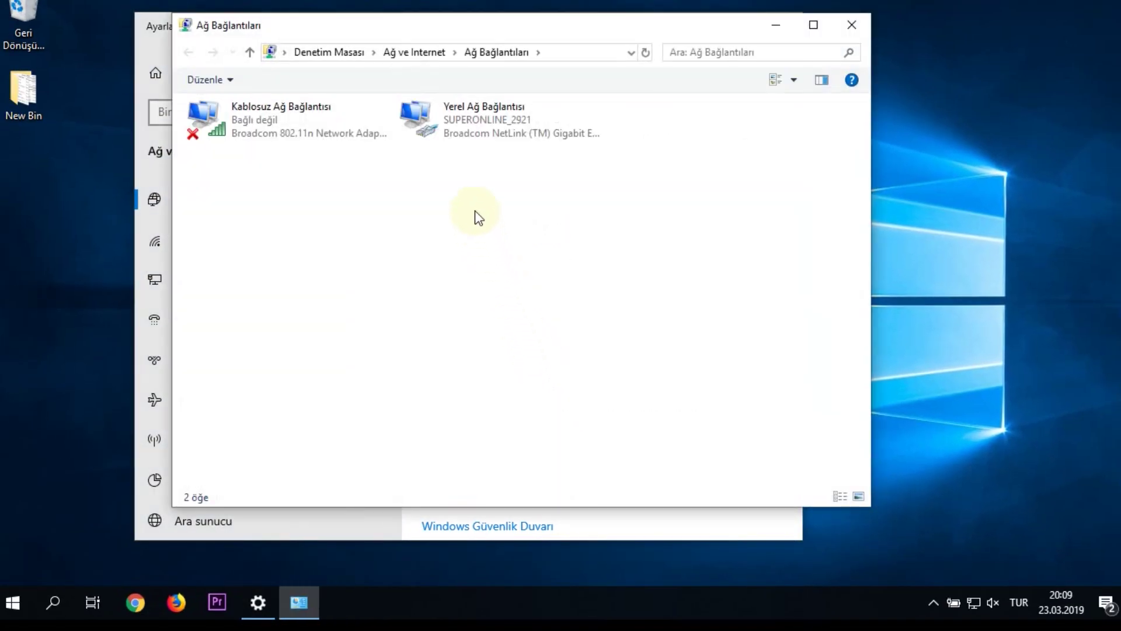
Step: Open the Internet Protocol Version 4 (TCP/IPv4) properties of the Yerel Ağ Bağlantısı adapter
right_click(458, 117)
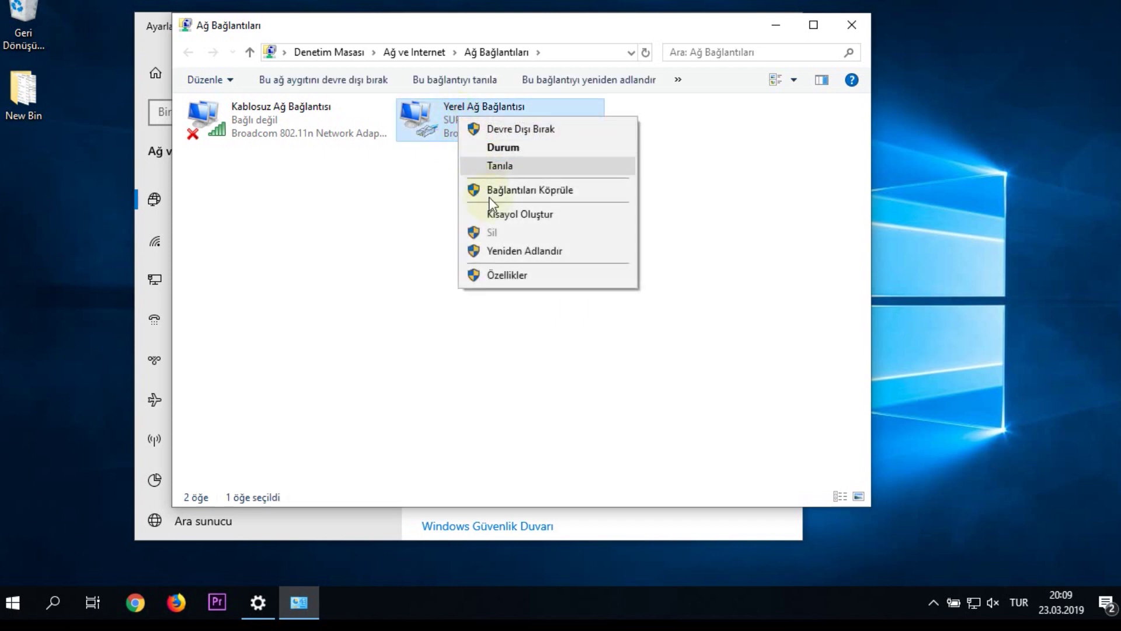
left_click(507, 275)
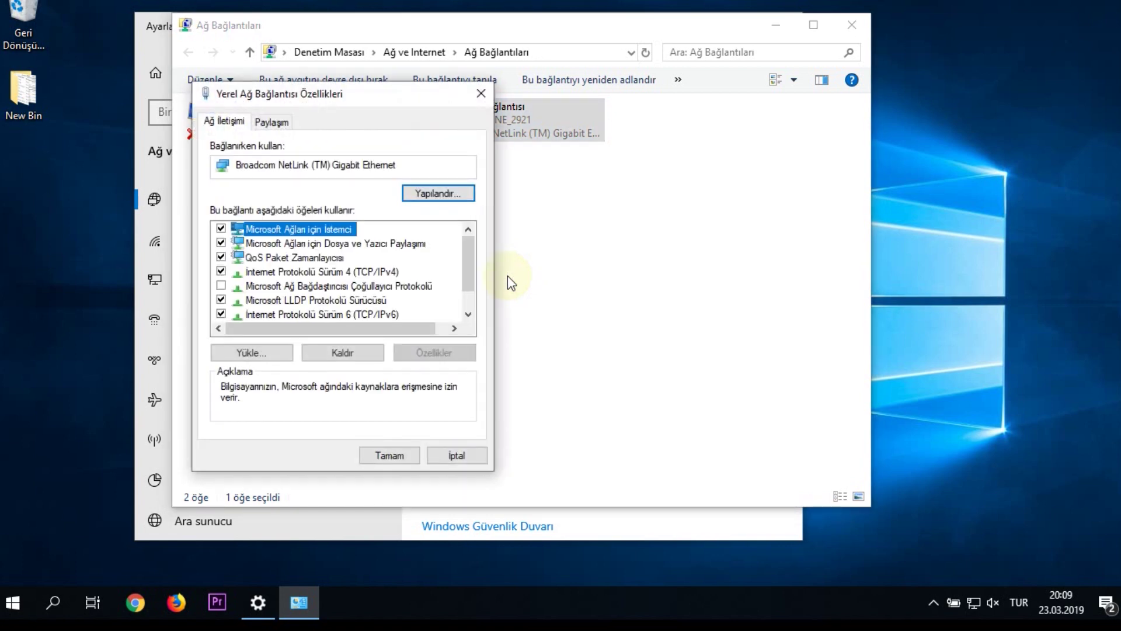
double_click(339, 272)
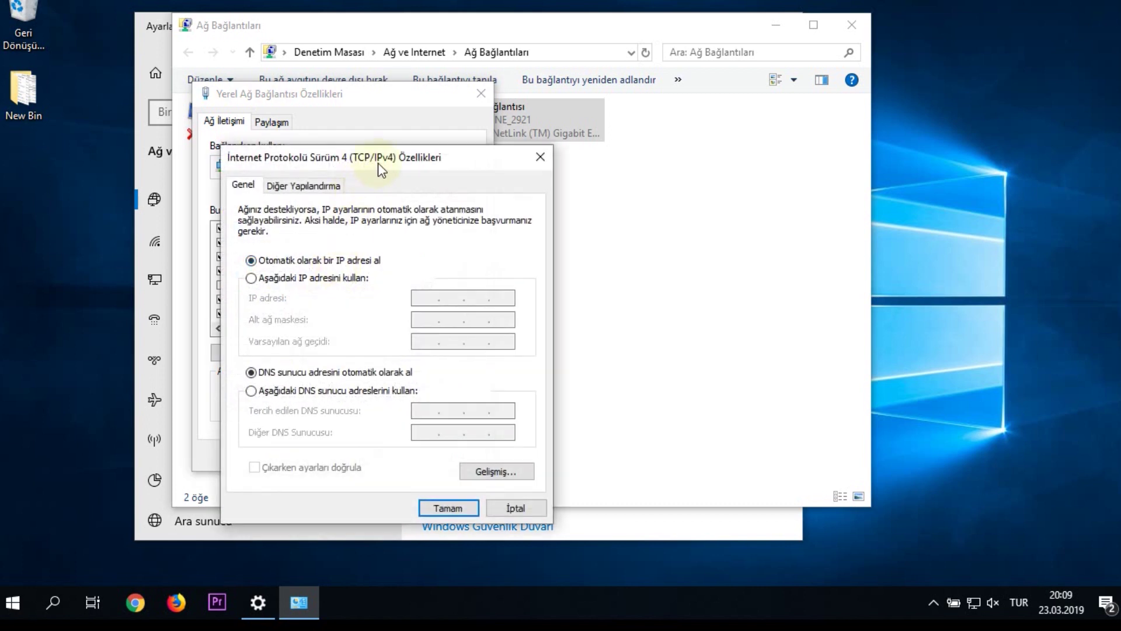
left_click_drag(380, 166, 488, 82)
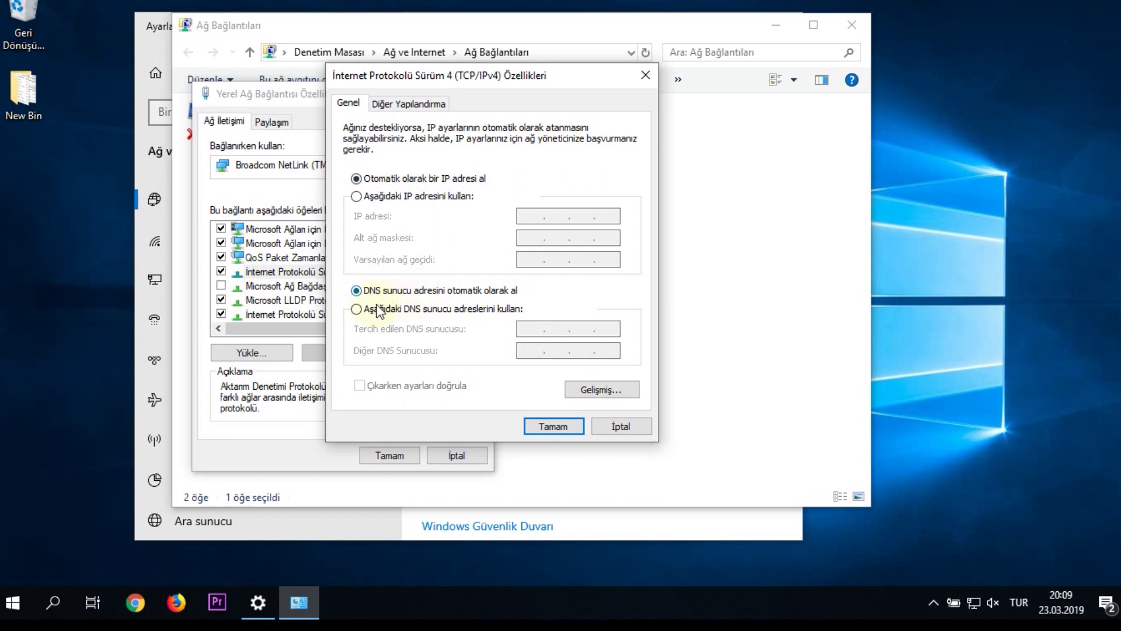
Step: Set the preferred DNS server to 1.1.1.1 and the alternate to 1.0.0.1, save the properties and close the network windows
left_click(358, 309)
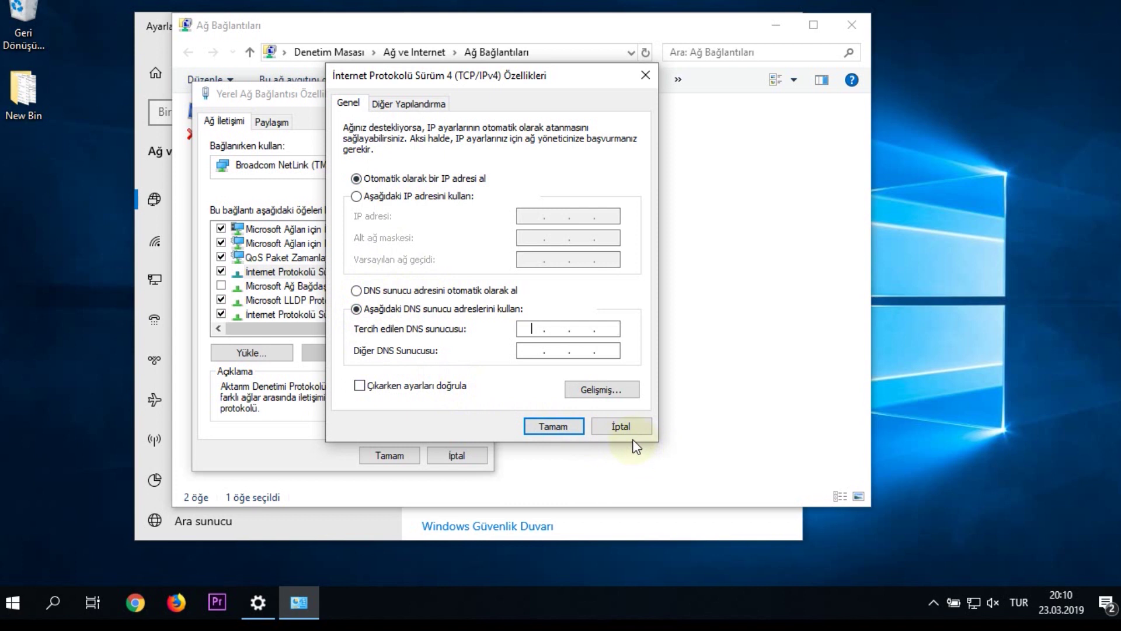
type("1")
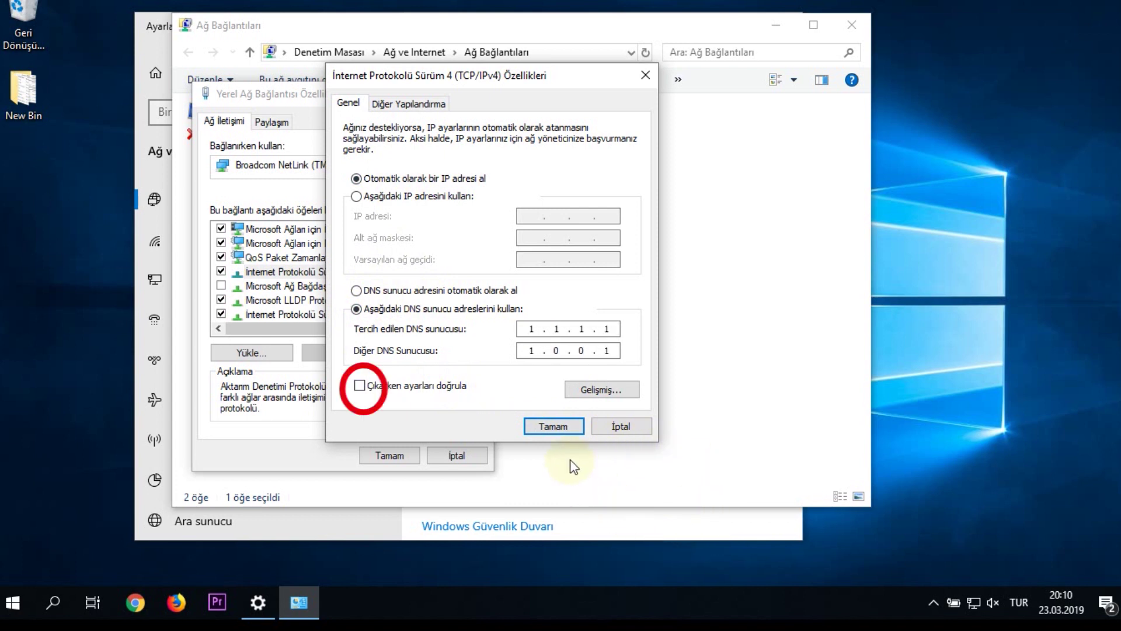
left_click(561, 428)
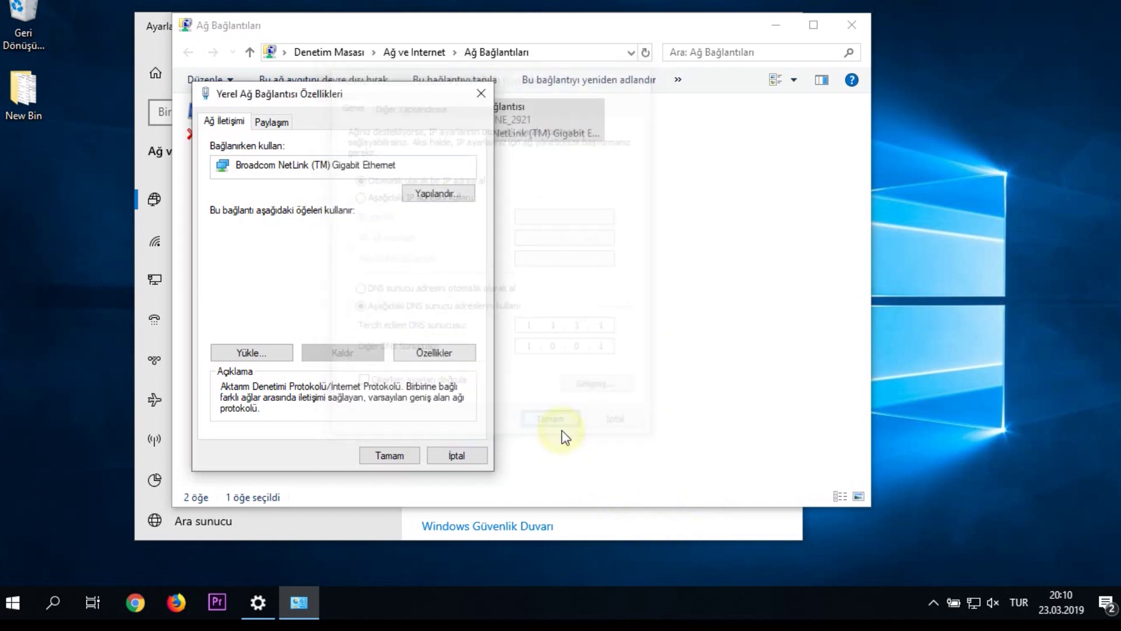
left_click(395, 455)
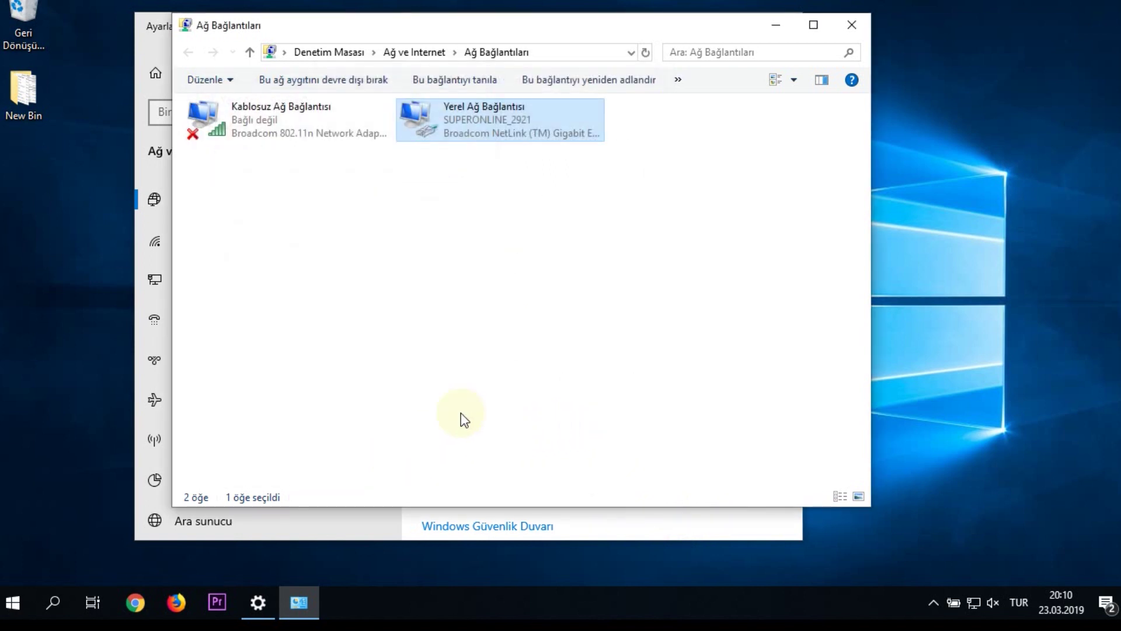
left_click(854, 26)
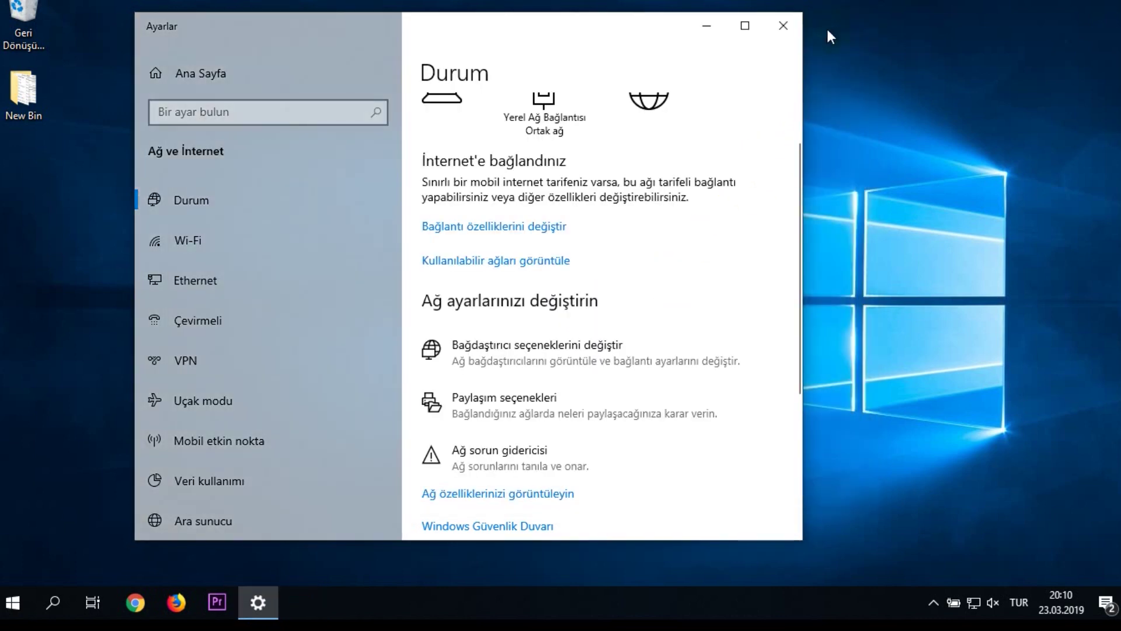
left_click(792, 28)
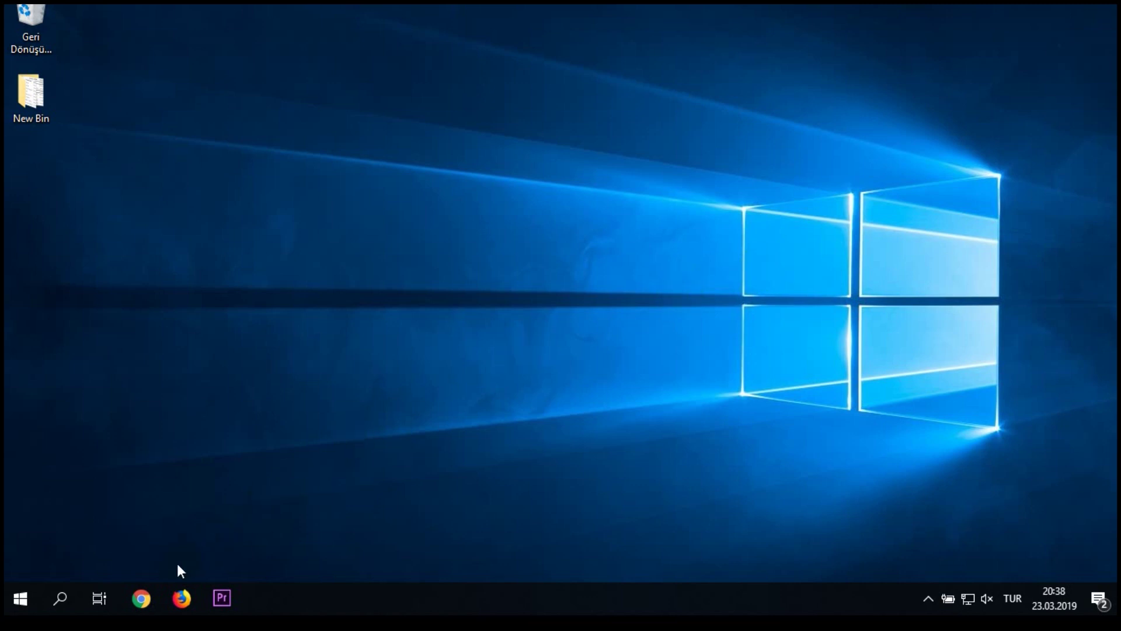
Step: Switch to Chrome, open the router page at 192.168.1.1 and sign in with the prefilled credentials
left_click(142, 597)
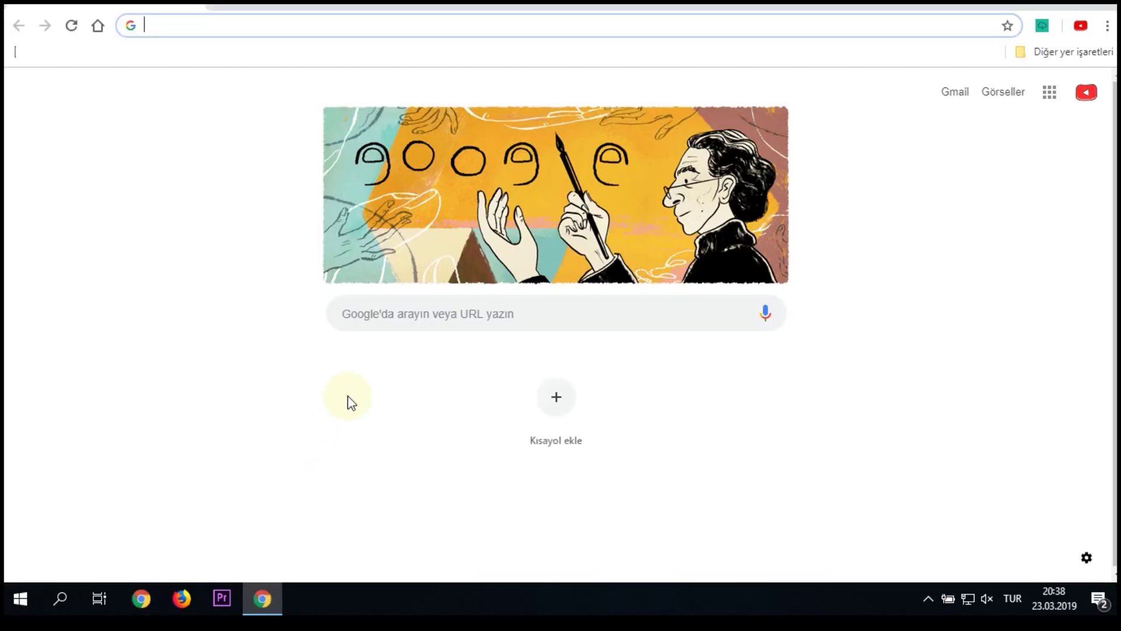
type("192.")
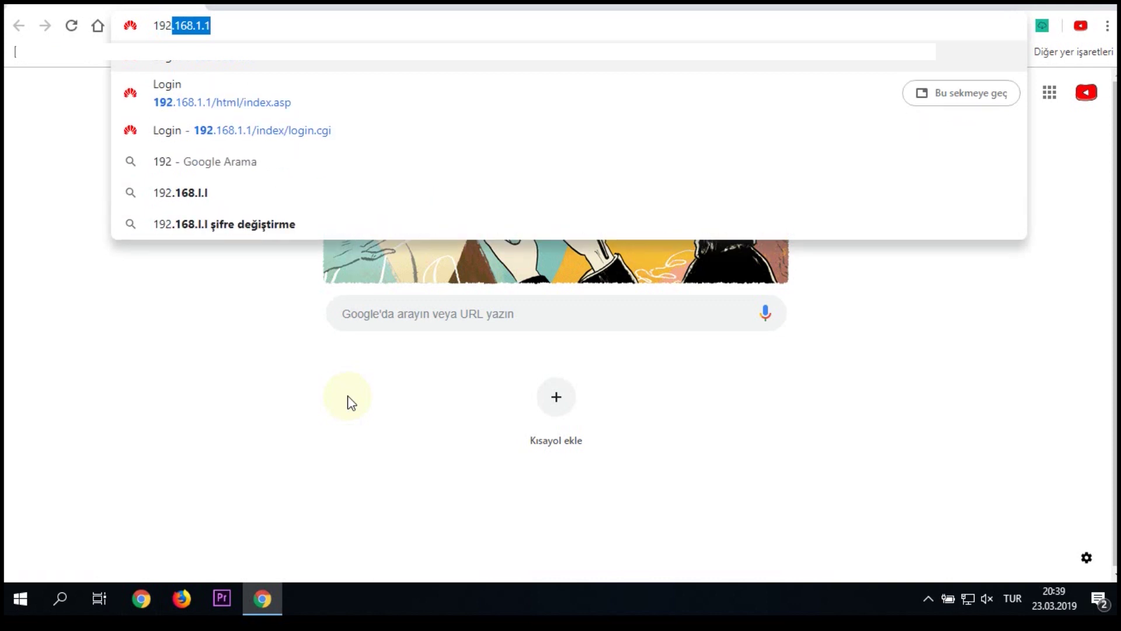
type("16.")
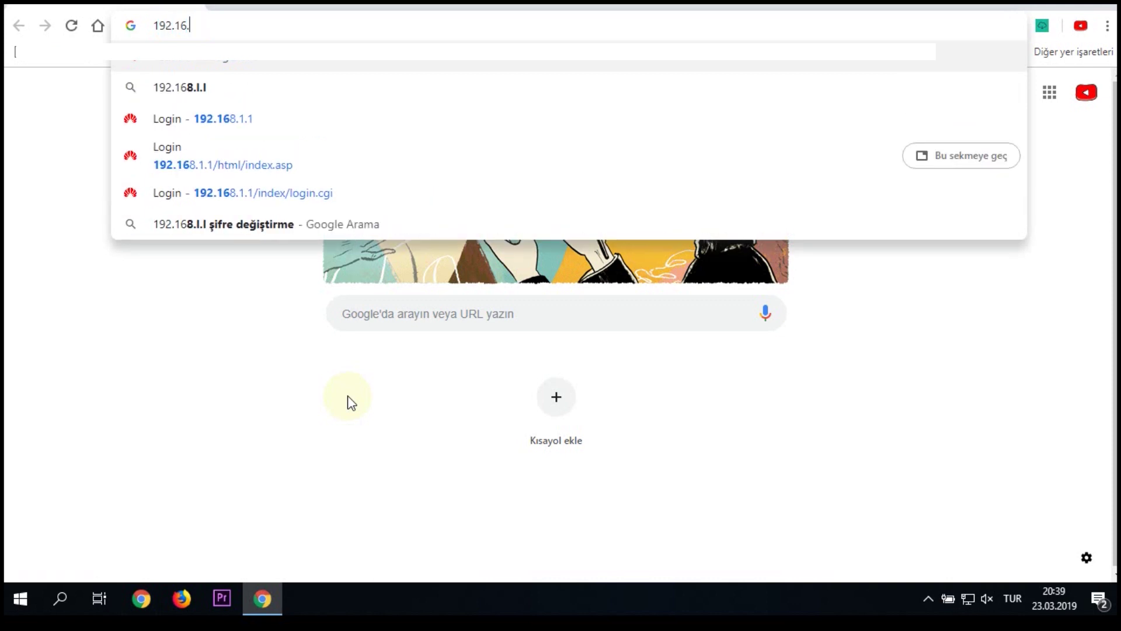
type("8.1.1")
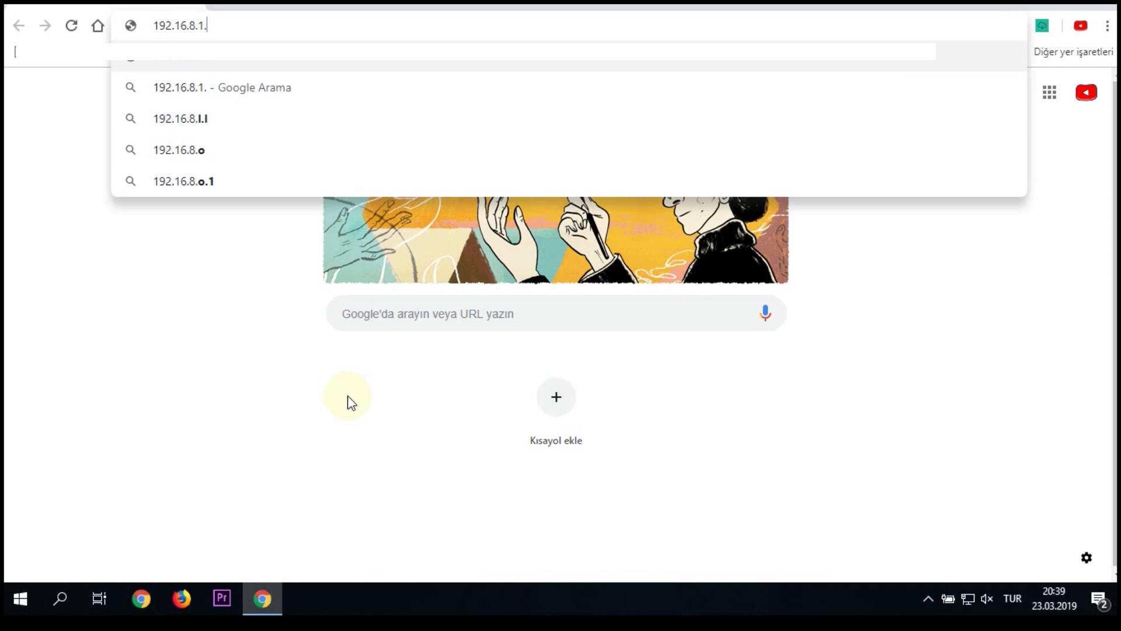
key("Return")
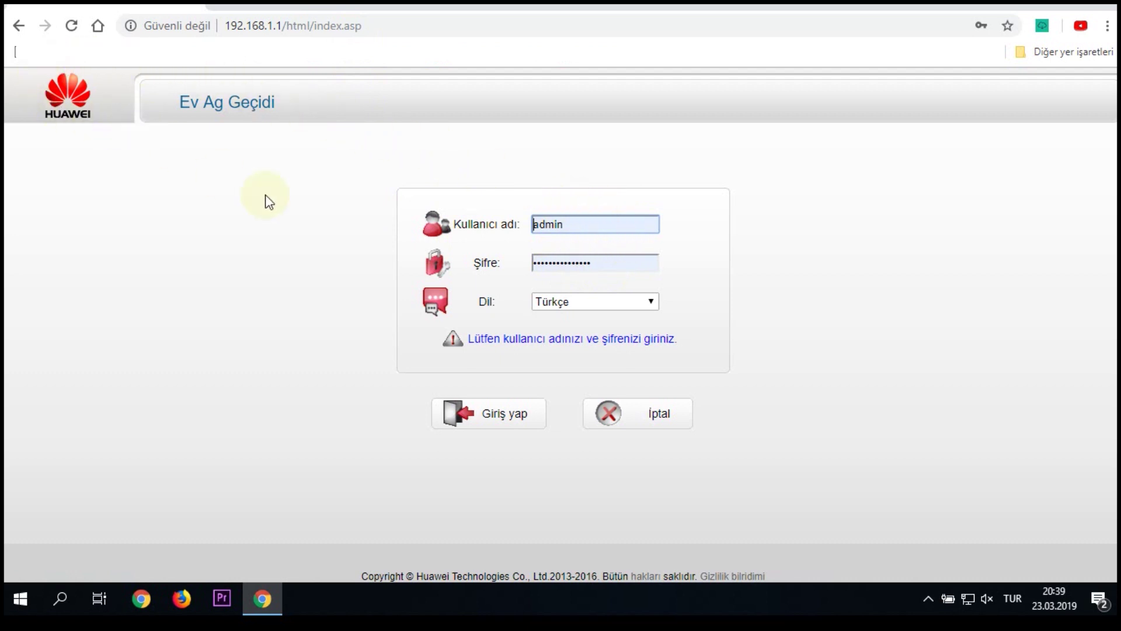
left_click(520, 418)
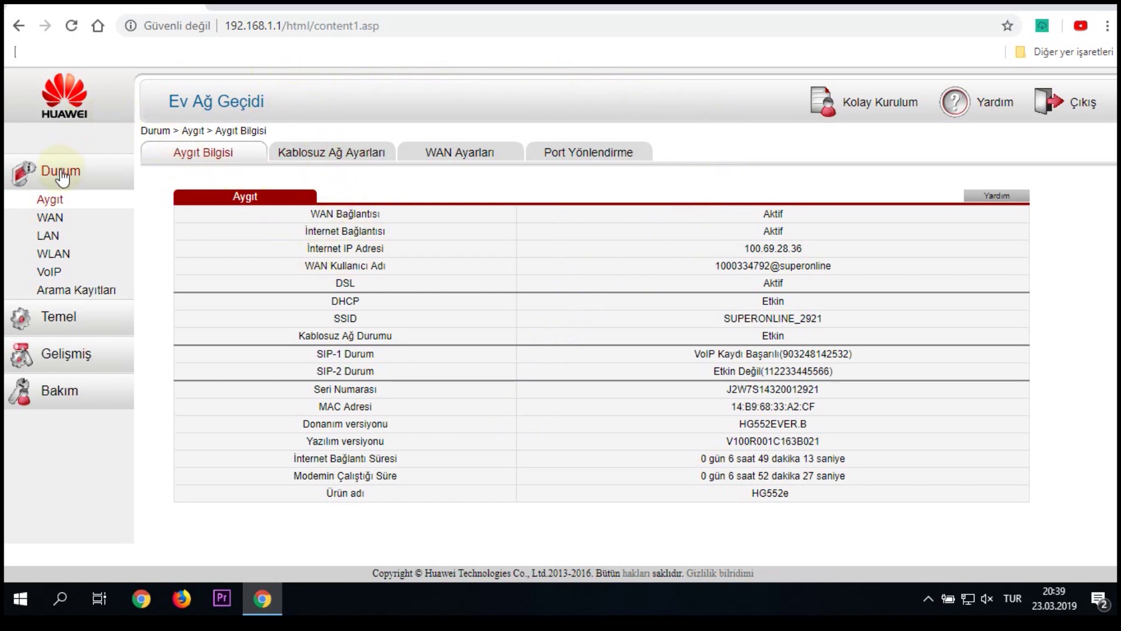
Step: Open the router's basic LAN settings and locate the DHCP server section
left_click(62, 321)
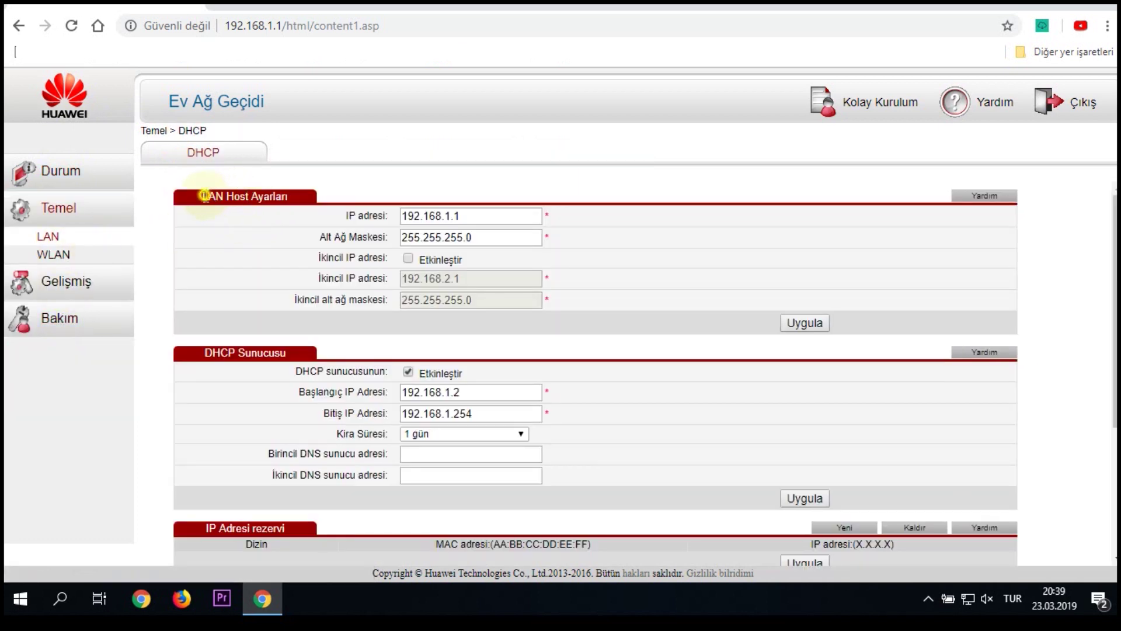
left_click_drag(204, 196, 272, 206)
left_click(271, 232)
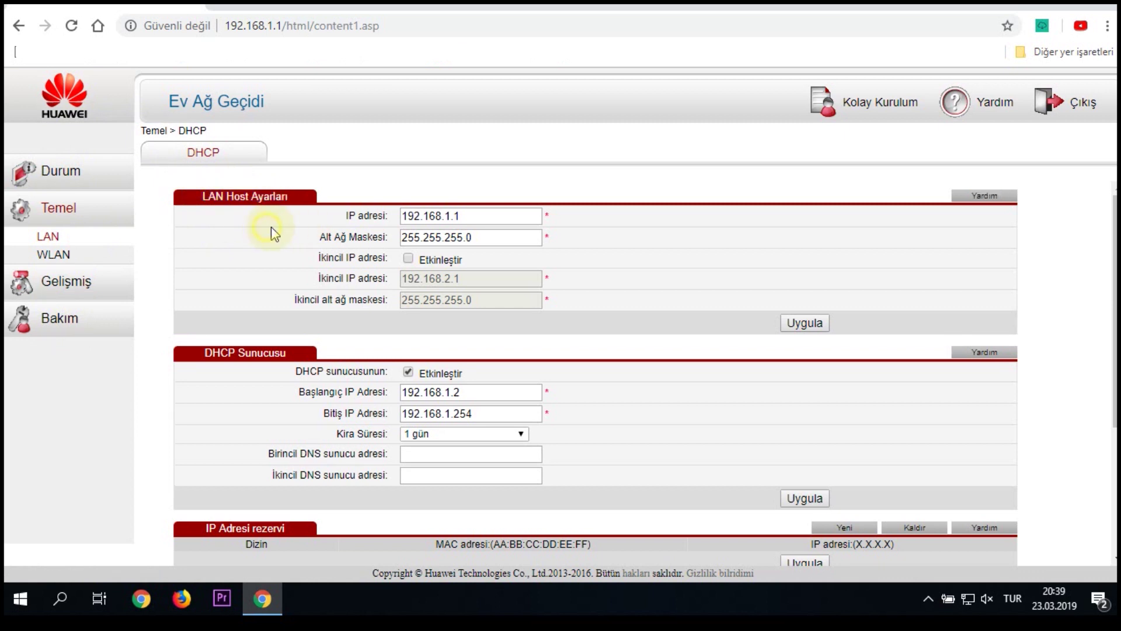
scroll(231, 316, "down", 2)
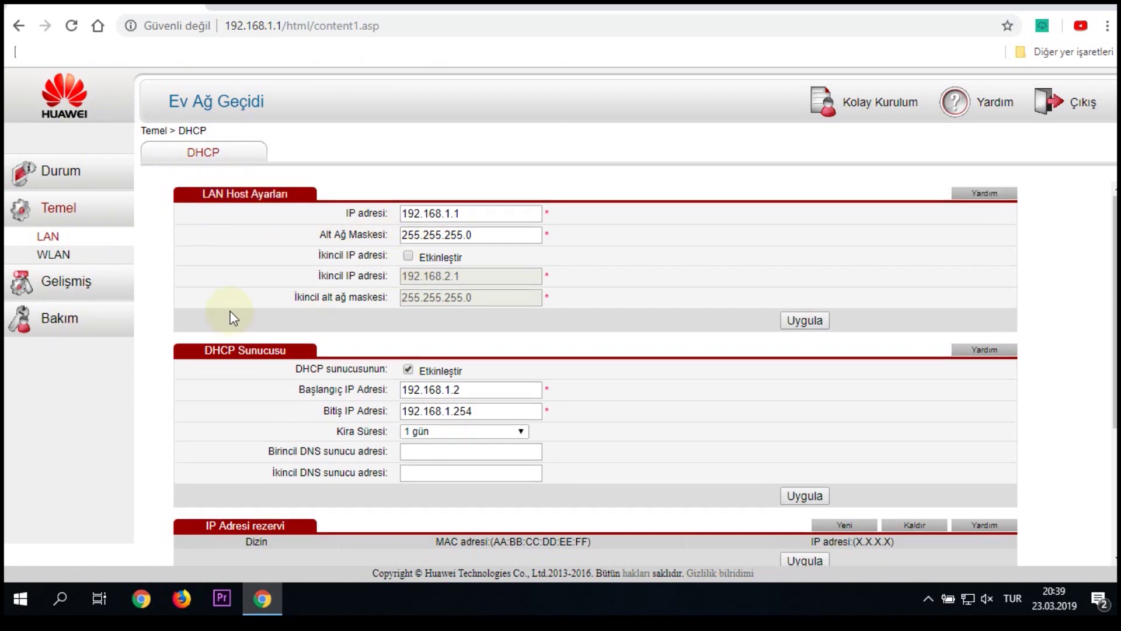
left_click_drag(213, 271, 278, 286)
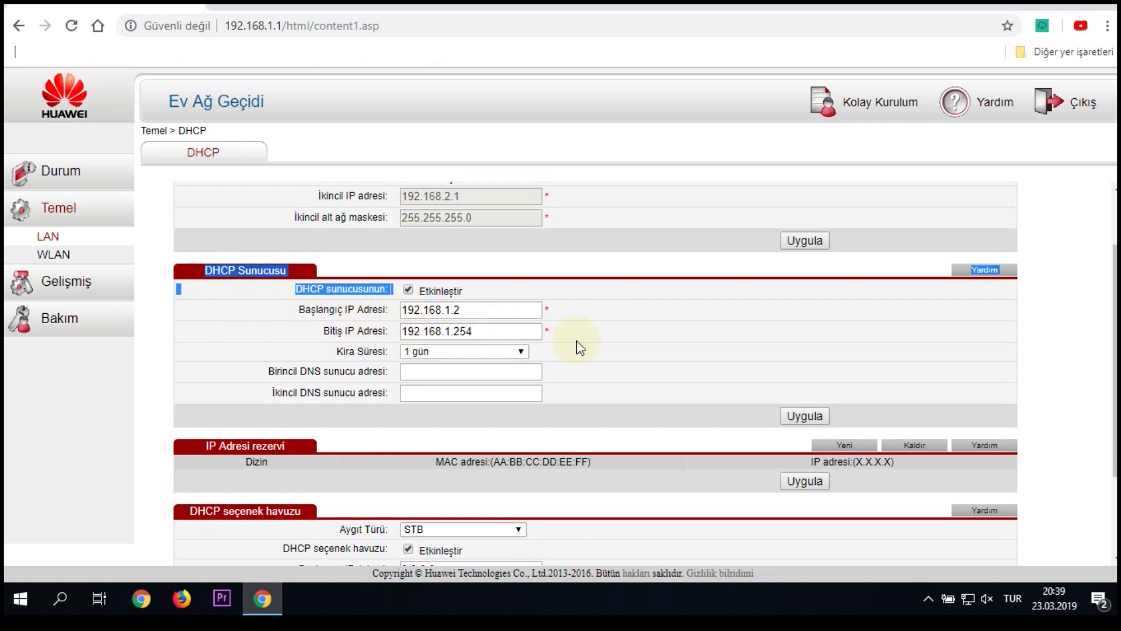
left_click(289, 335)
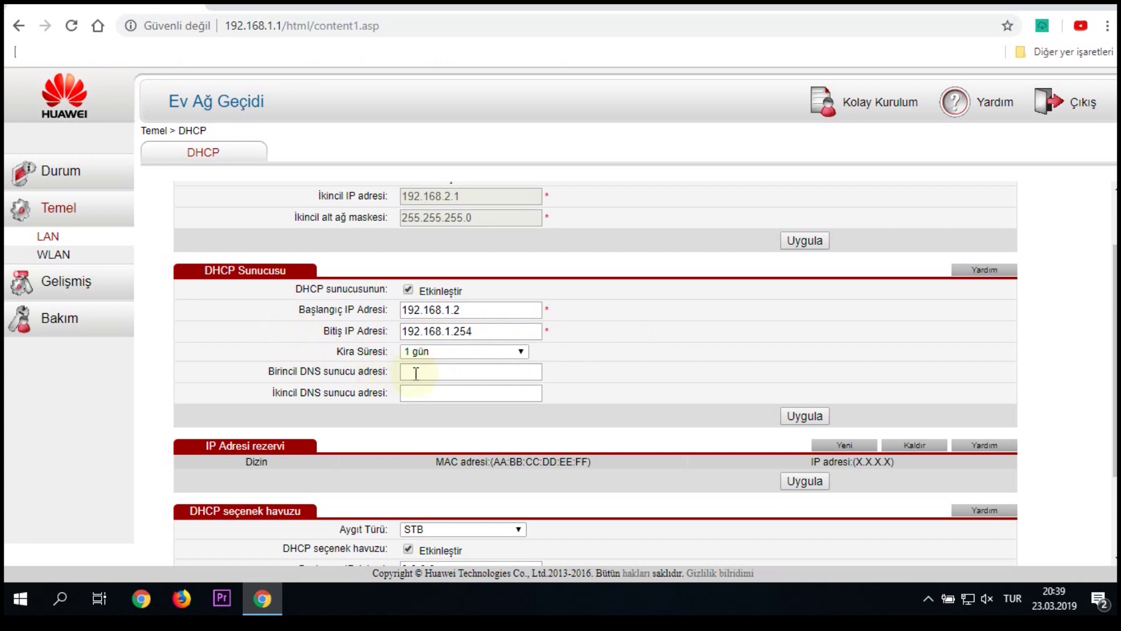
Step: Set the DHCP server's primary DNS to 1.1.1.1 and secondary DNS to 1.0.0.1, and apply the settings
left_click(435, 375)
left_click(433, 391)
left_click(431, 372)
type("1.1.1.1")
left_click(419, 389)
type("1.0.0.1")
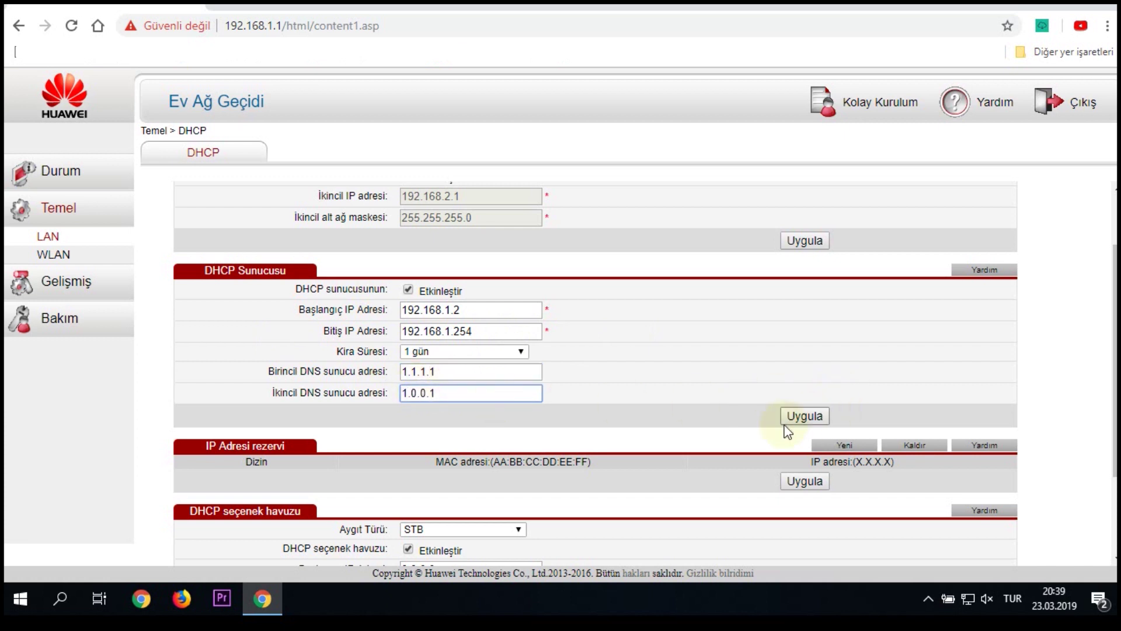
left_click(793, 418)
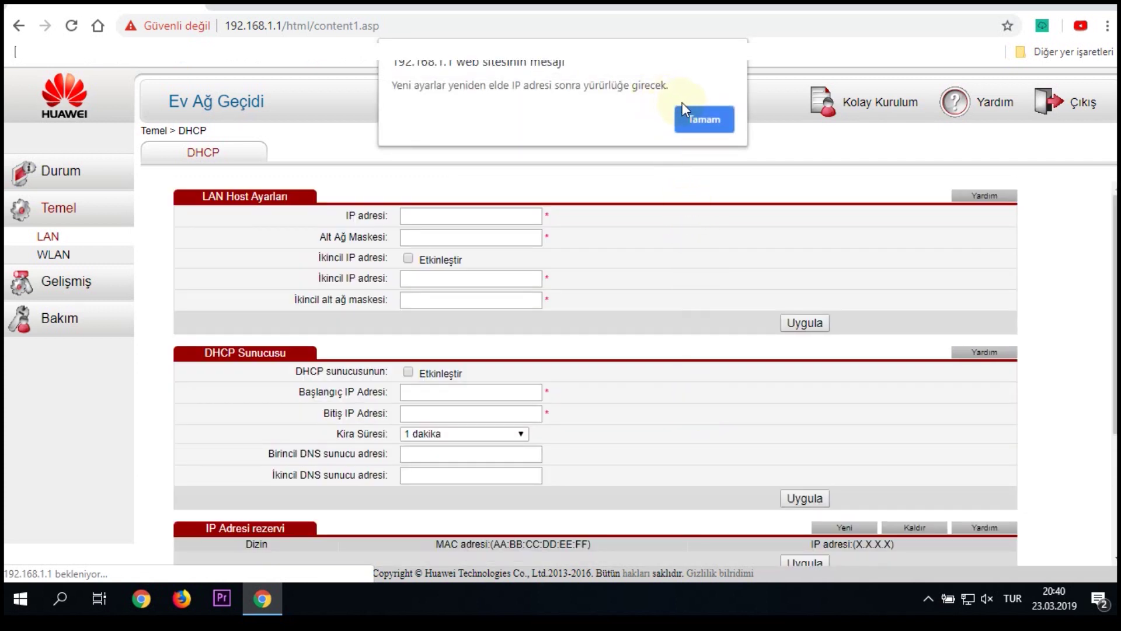
left_click(693, 116)
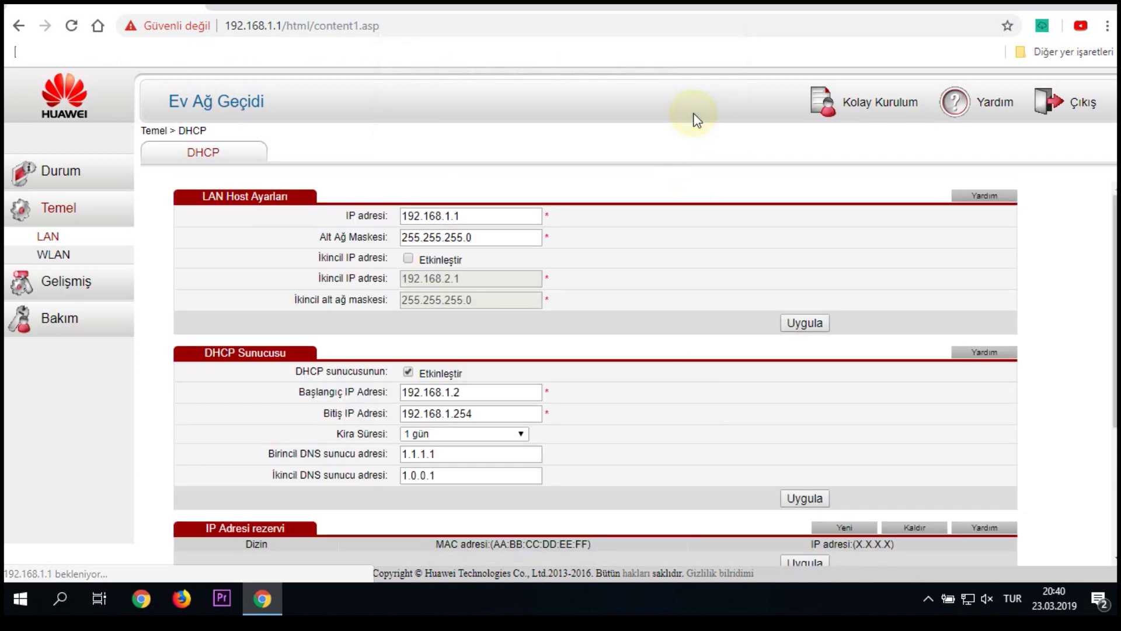
Step: Check the saved DNS addresses in the DHCP server section and log out of the router
scroll(751, 195, "down", 4)
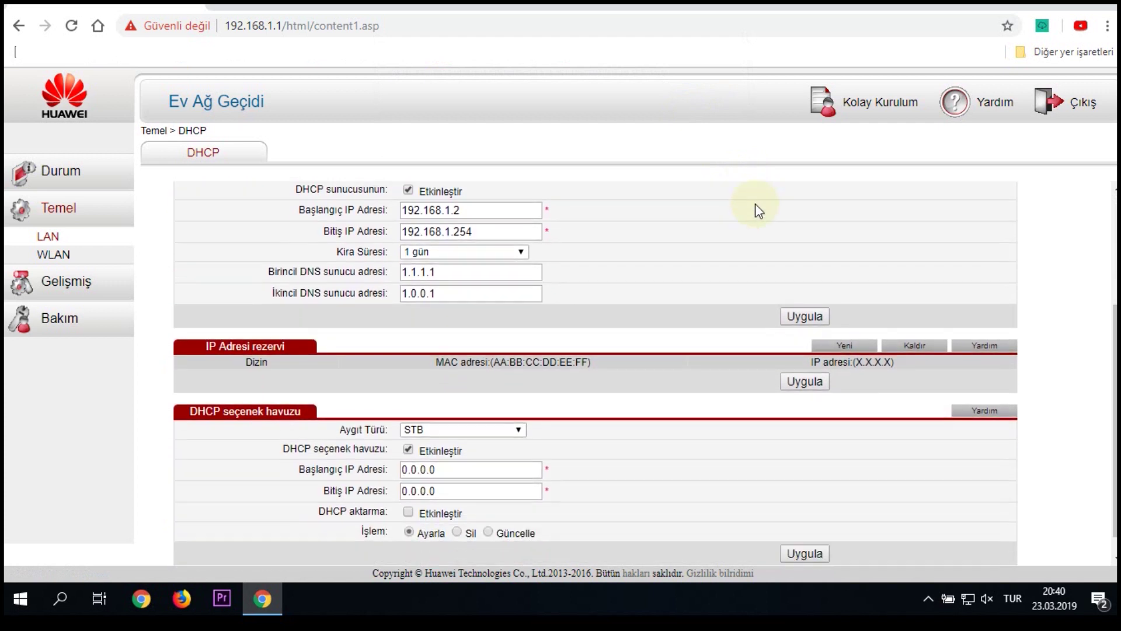
scroll(766, 306, "up", 2)
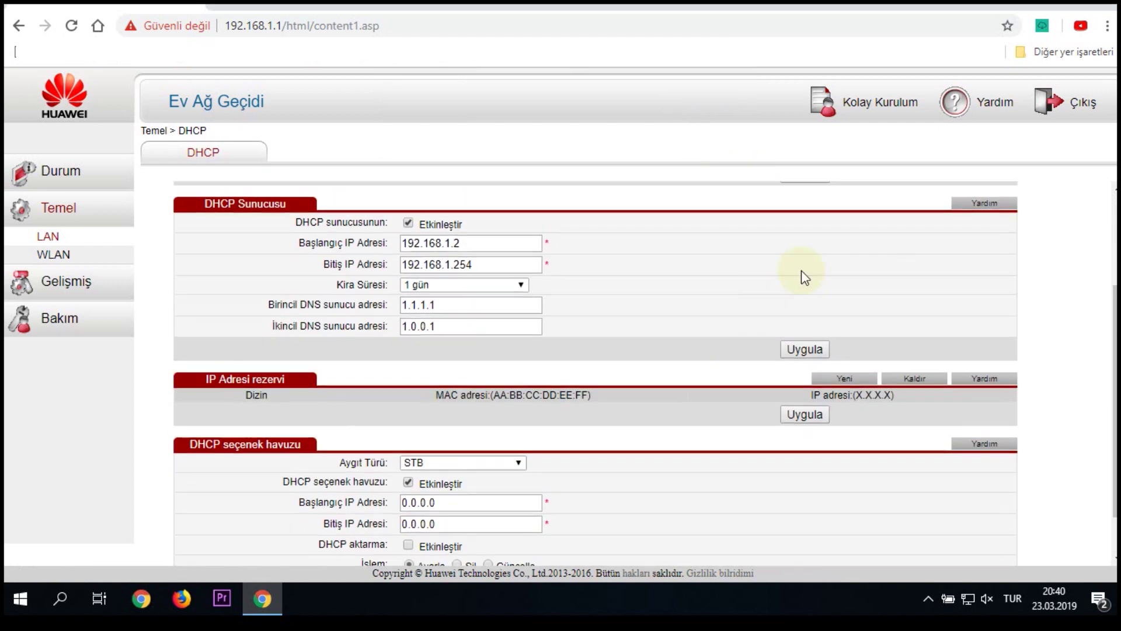
left_click(1071, 112)
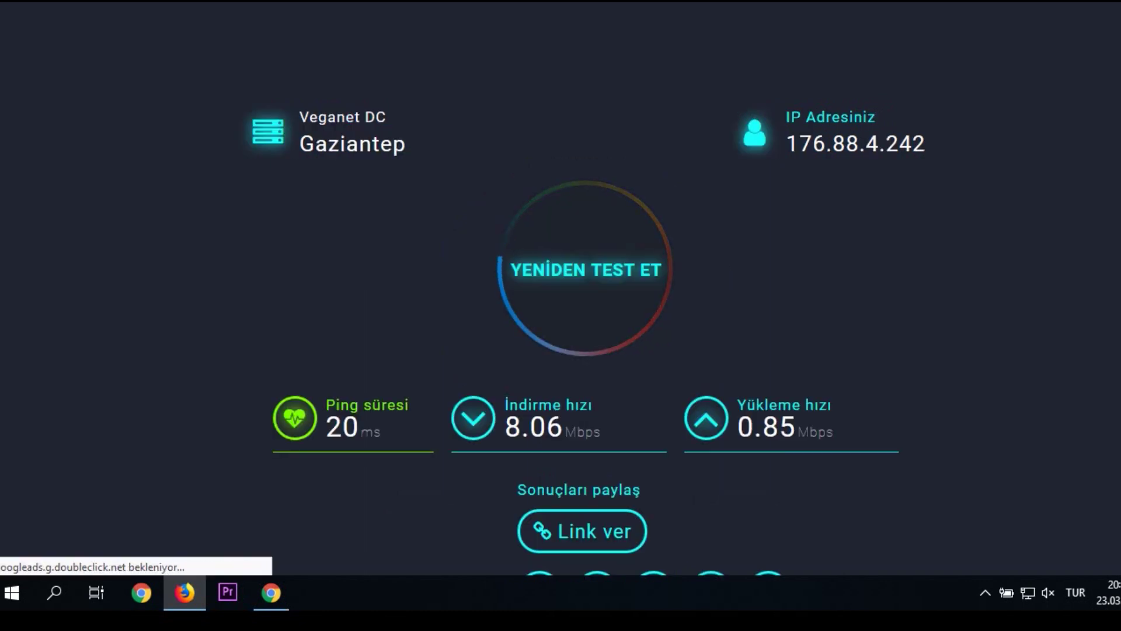
Step: Review the speed test's ping, download and upload results in Firefox
scroll(635, 387, "down", 2)
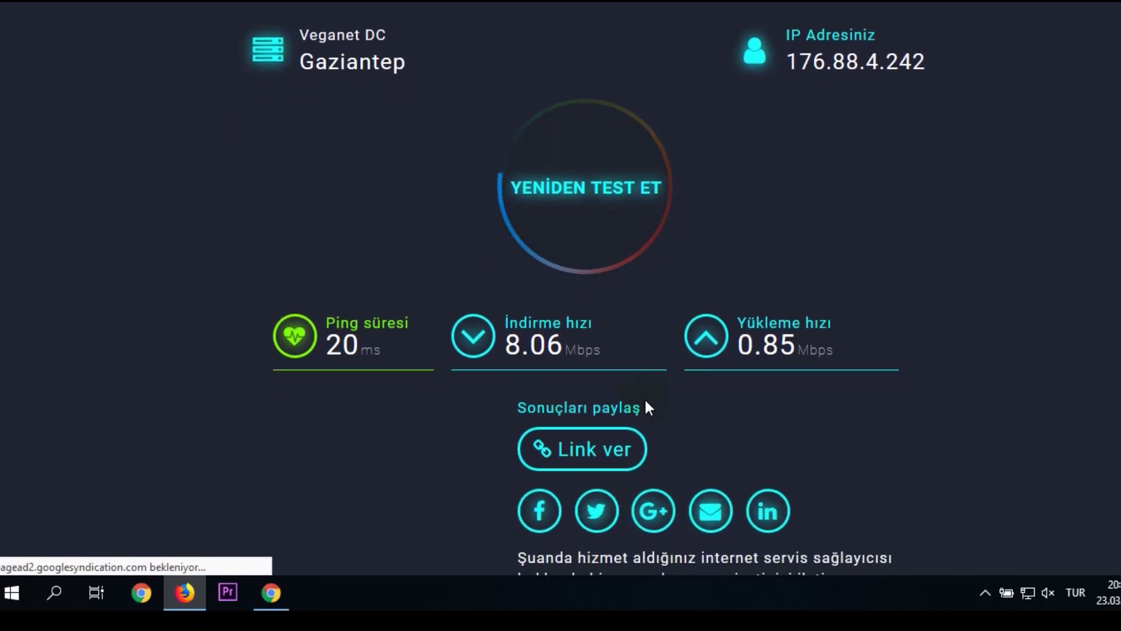
scroll(643, 397, "down", 1)
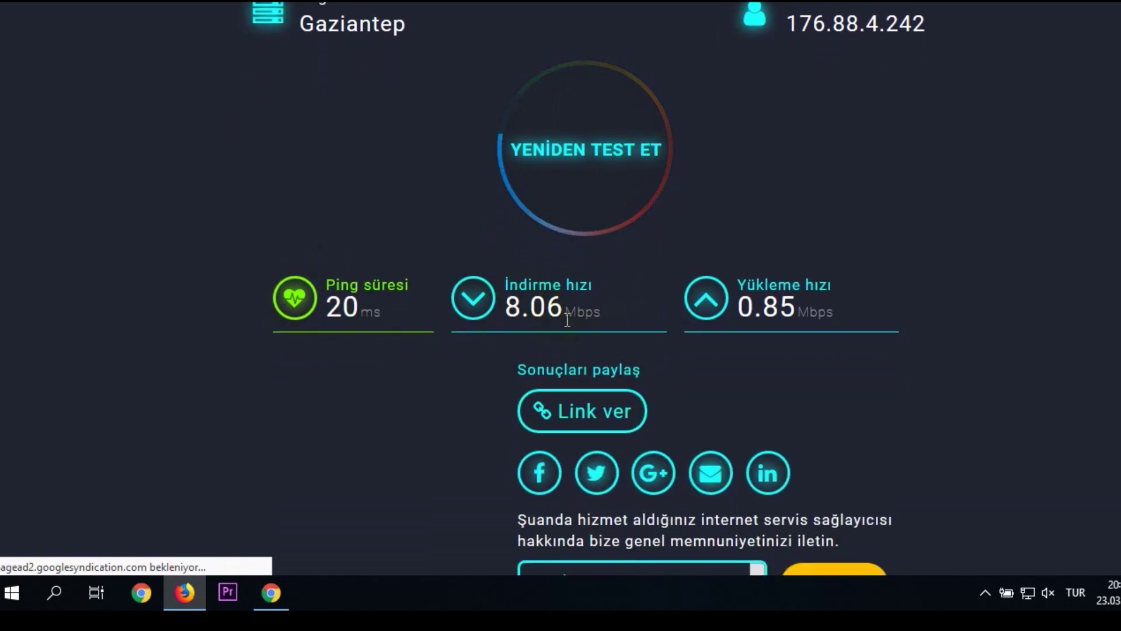